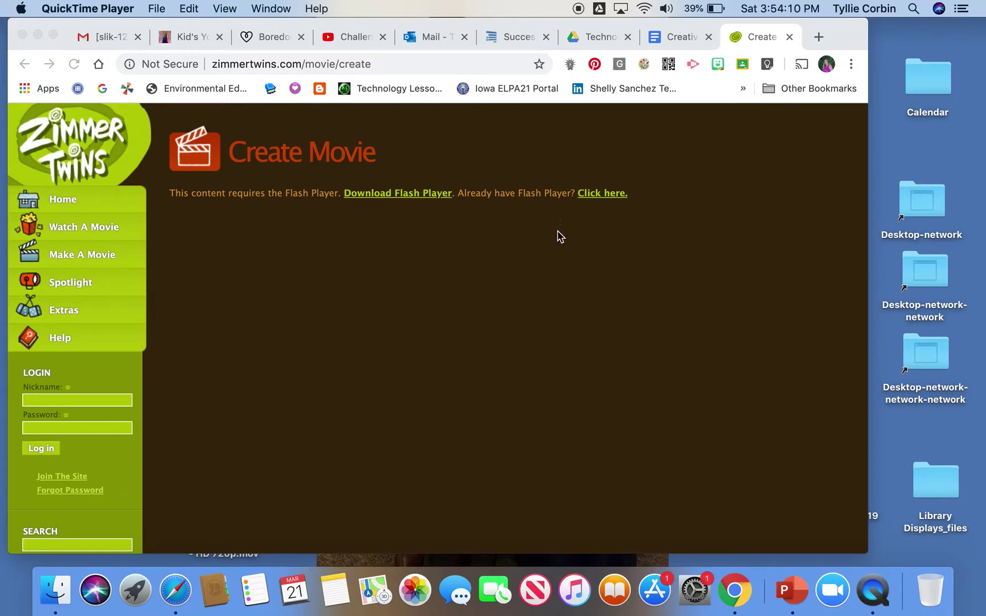
- Confirm that Flash Player is already installed and allow Flash to run on the Create Movie page
click(604, 196)
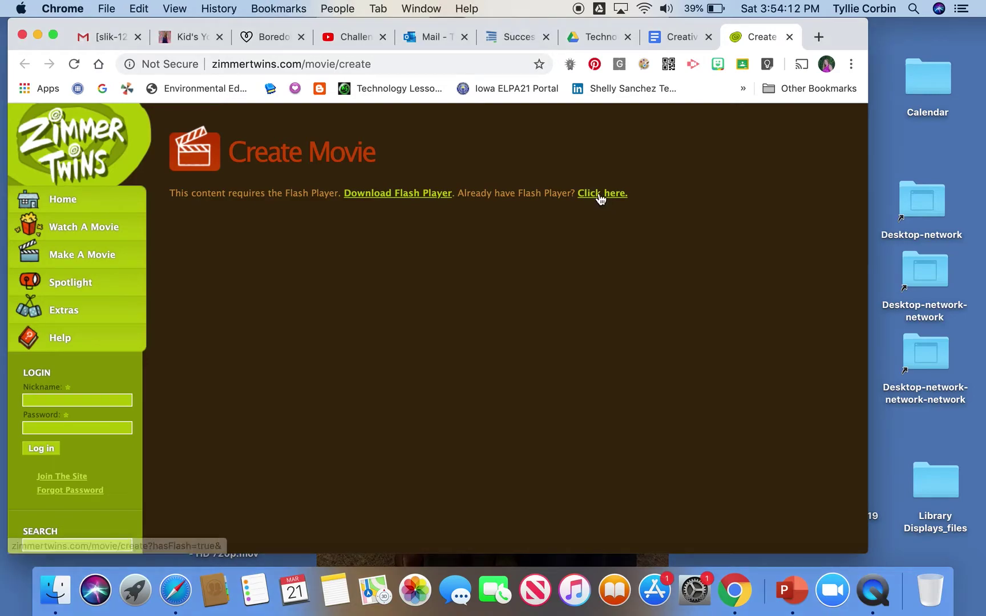
click(599, 196)
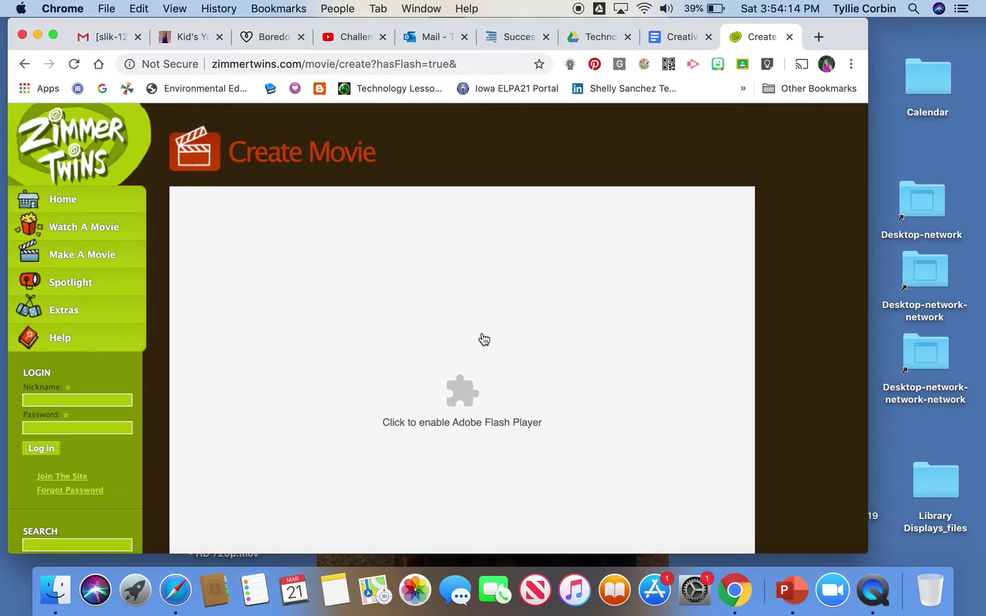
click(463, 402)
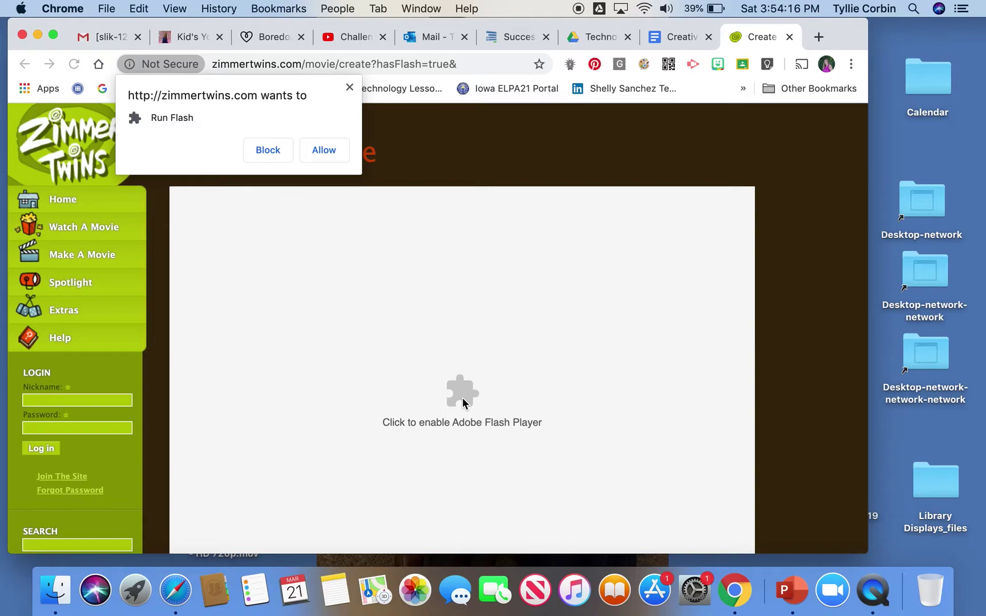
click(318, 152)
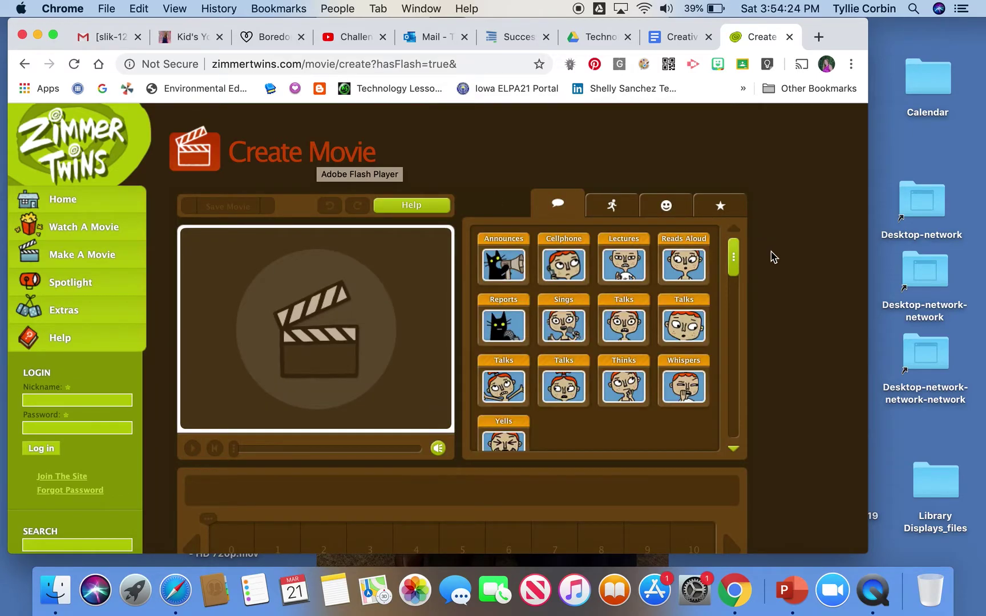
- Look through the action, emotion and special clip categories, including the full list of emotion clips
scroll(773, 257, down, 2)
scroll(771, 256, down, 1)
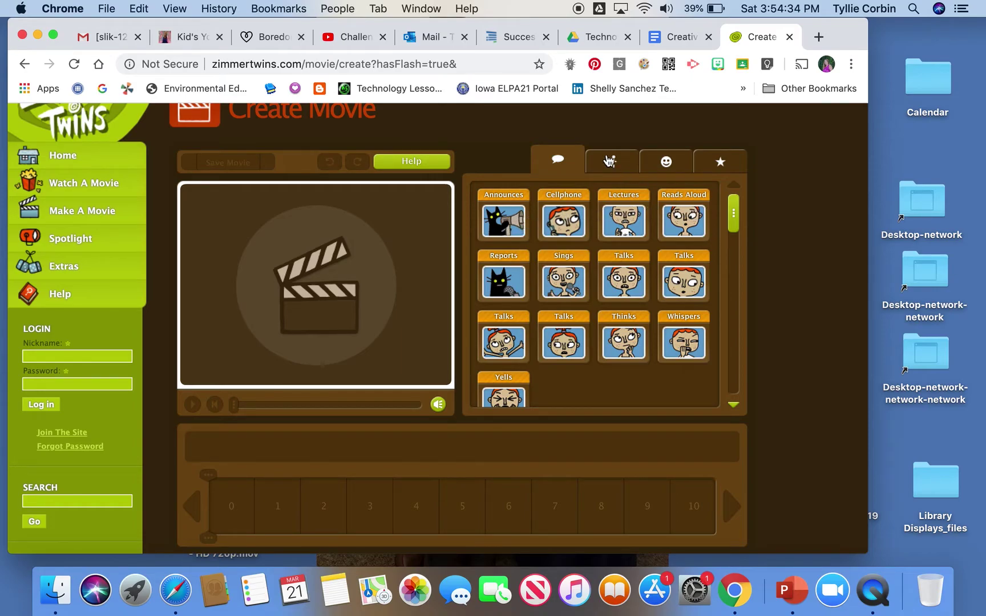
click(607, 171)
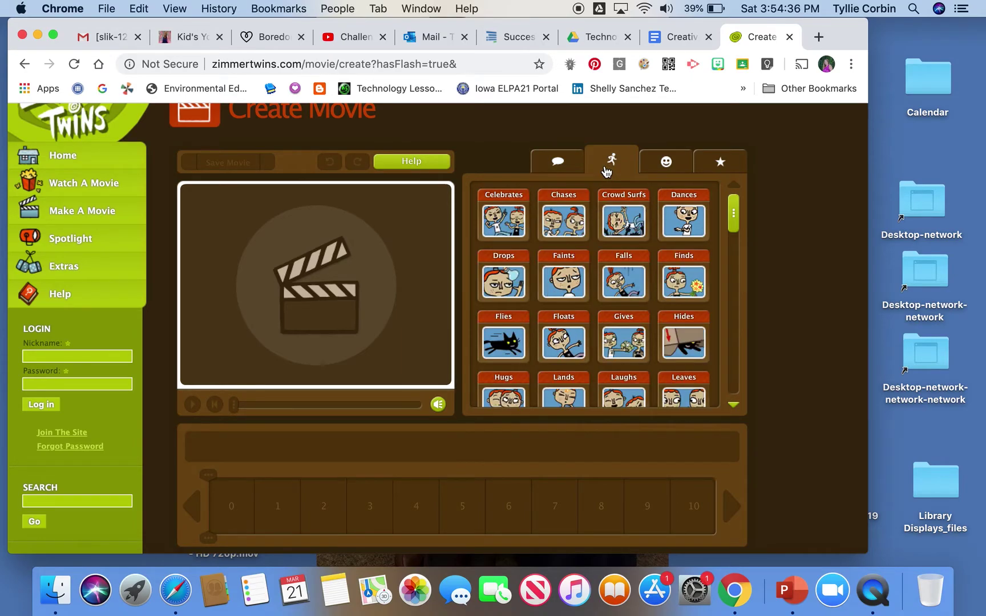
click(658, 164)
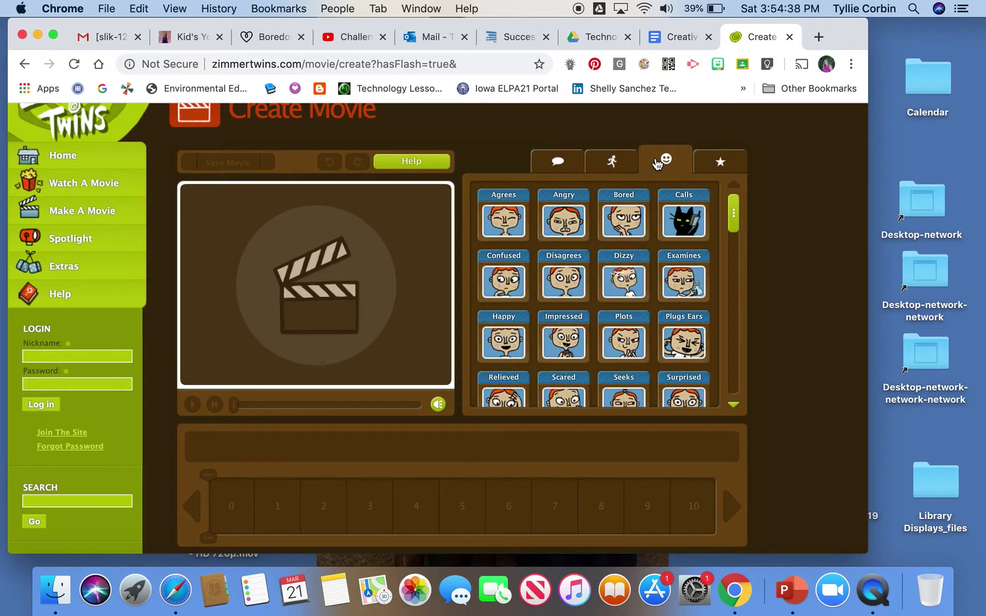
scroll(625, 348, down, 2)
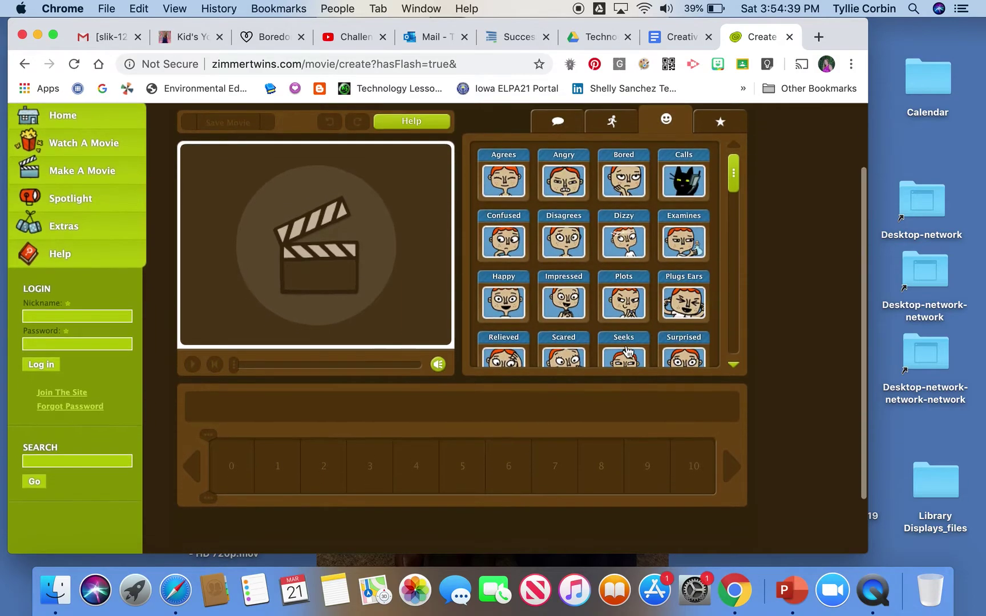
click(733, 365)
click(733, 365)
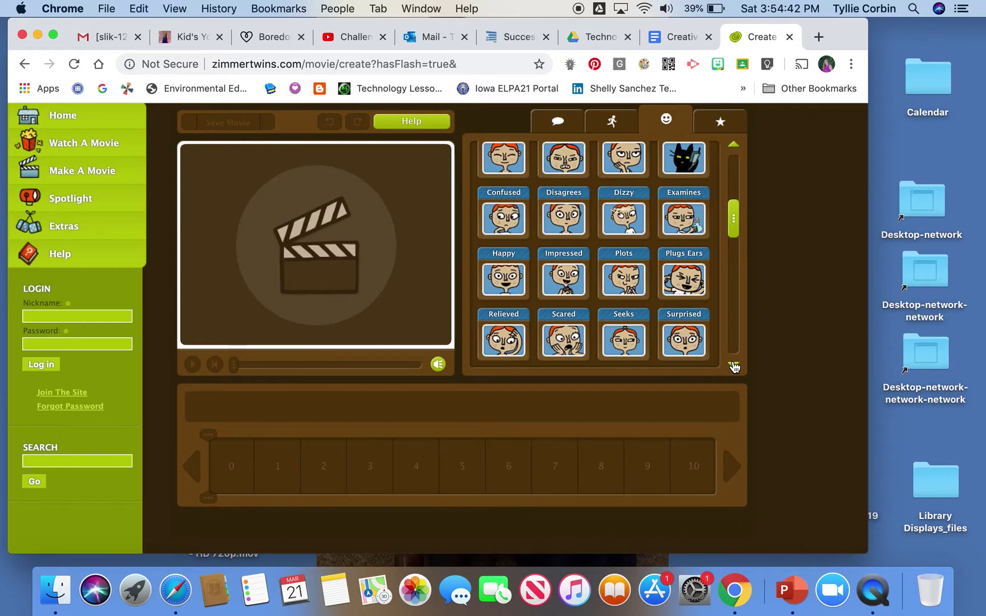
click(733, 366)
click(734, 366)
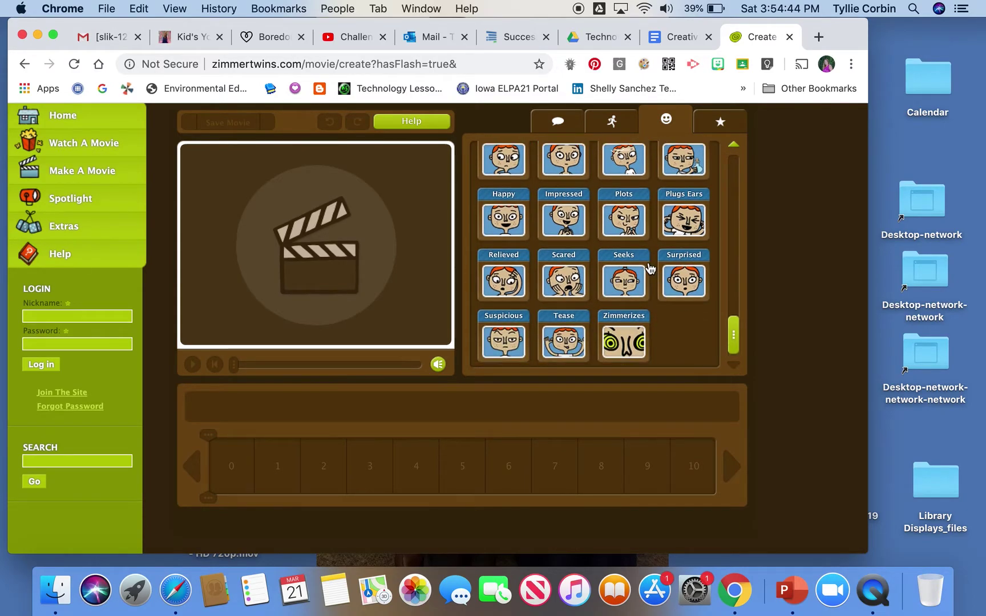
scroll(649, 268, up, 4)
click(718, 211)
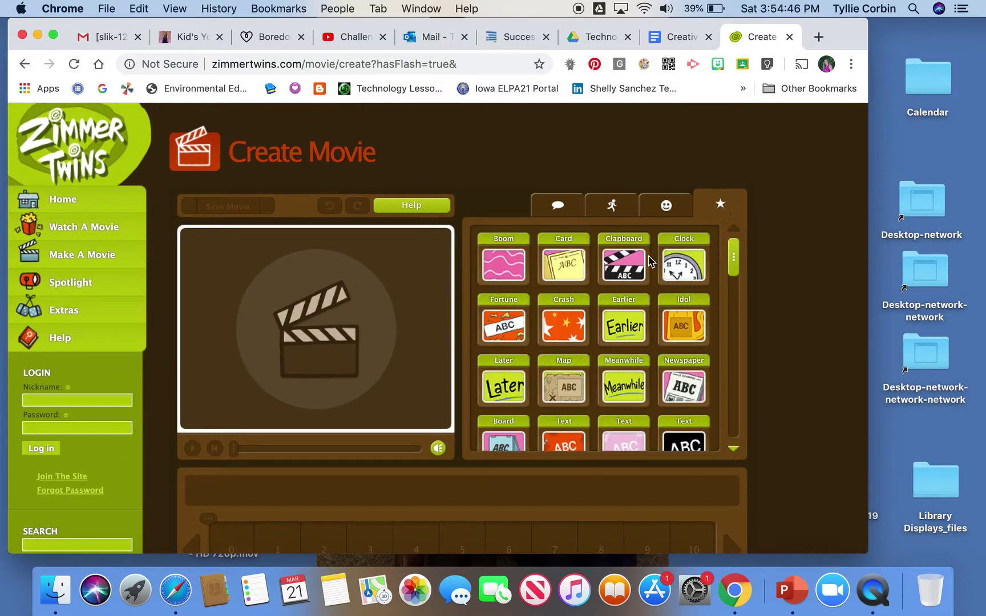
scroll(577, 341, down, 2)
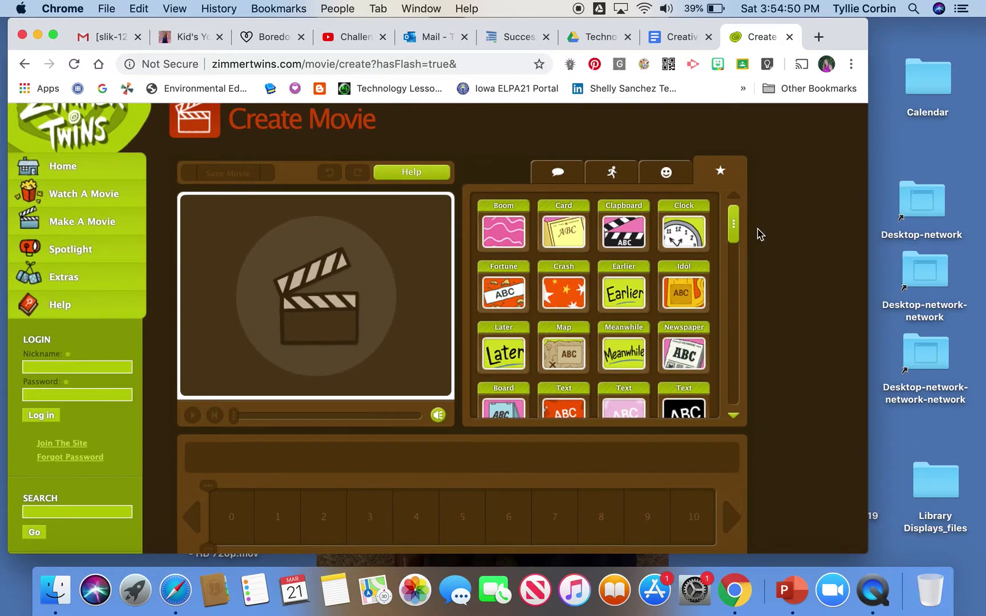
- Add the Celebrates action clip to the timeline and set its characters to 13 with Edgar and Eva
click(612, 178)
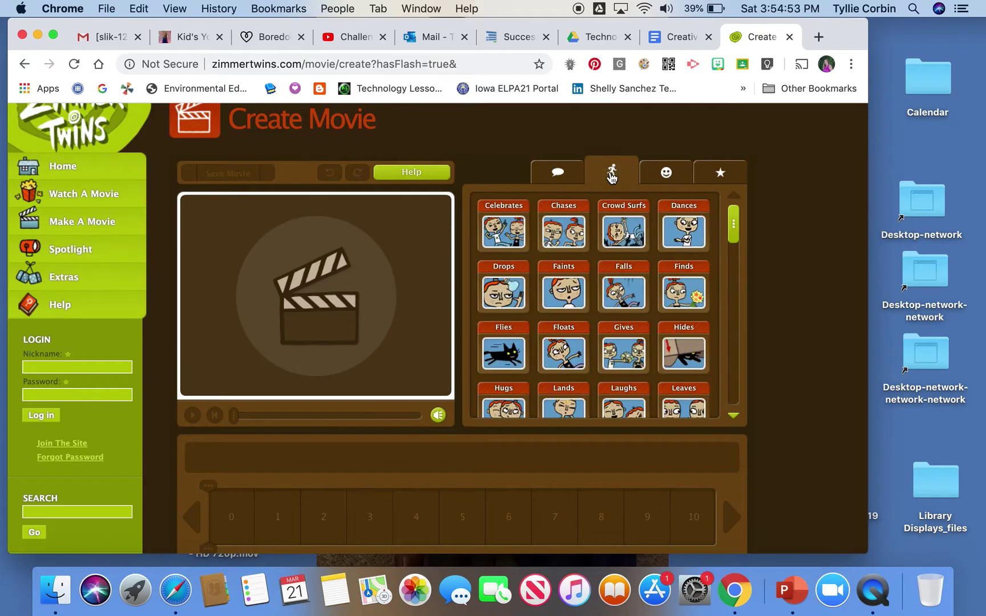
click(504, 241)
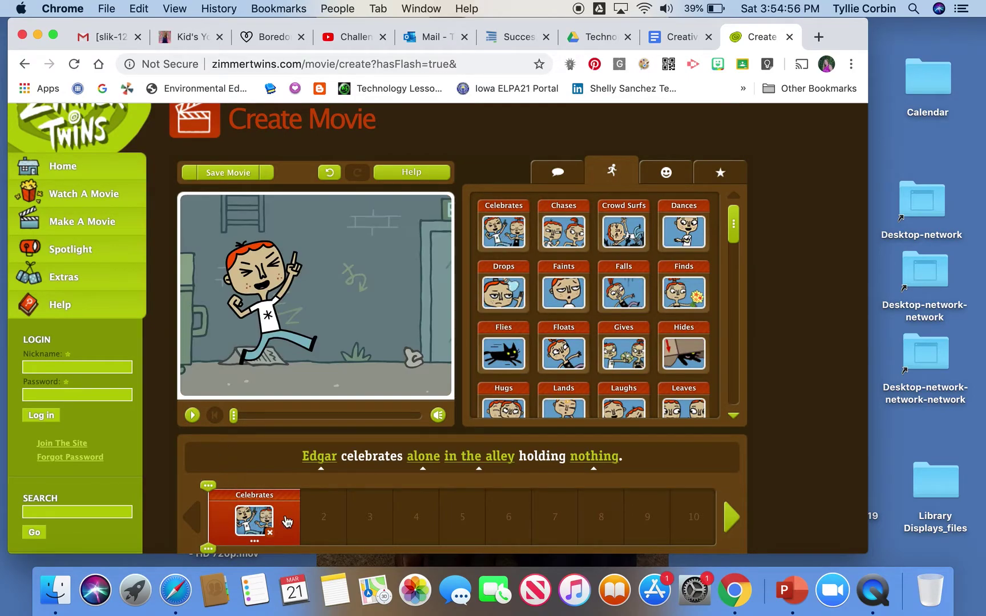
scroll(296, 448, down, 2)
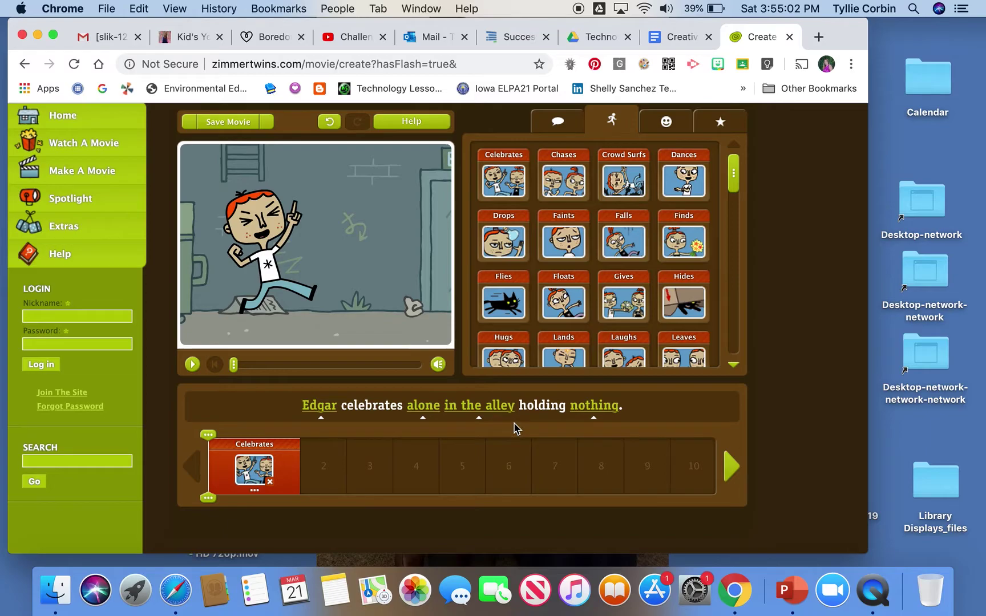
click(322, 420)
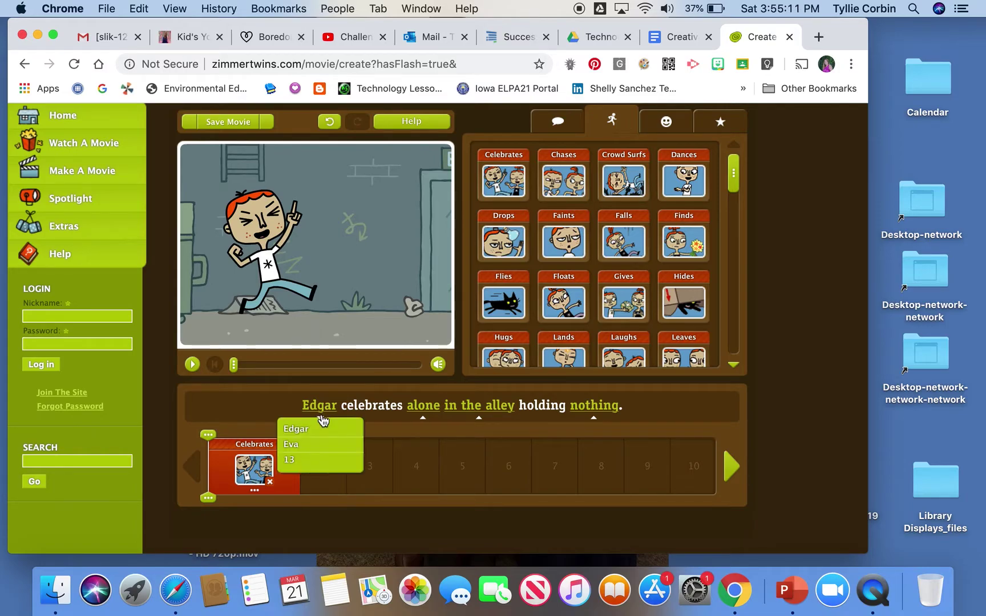
click(293, 462)
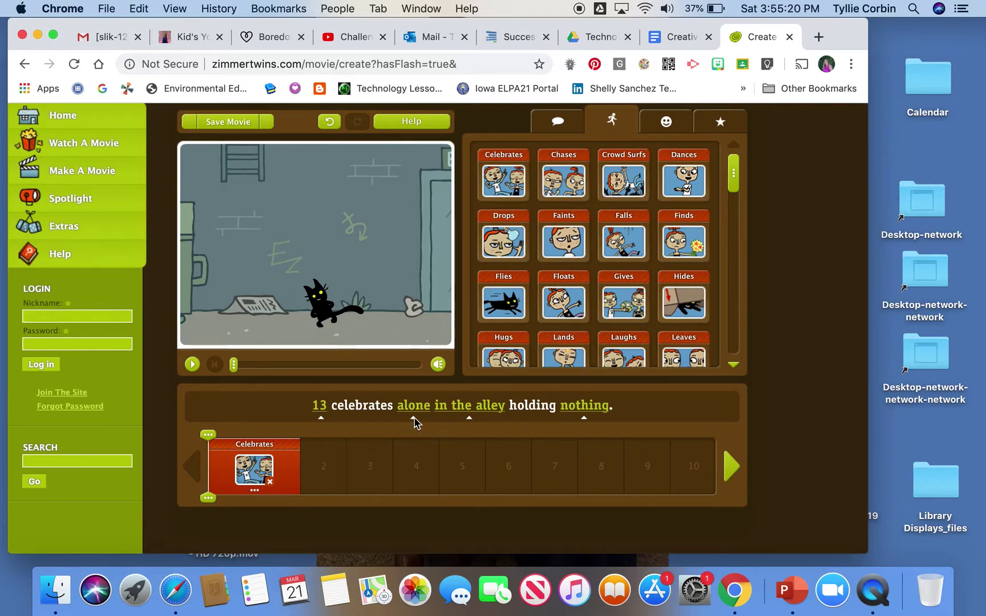
click(413, 418)
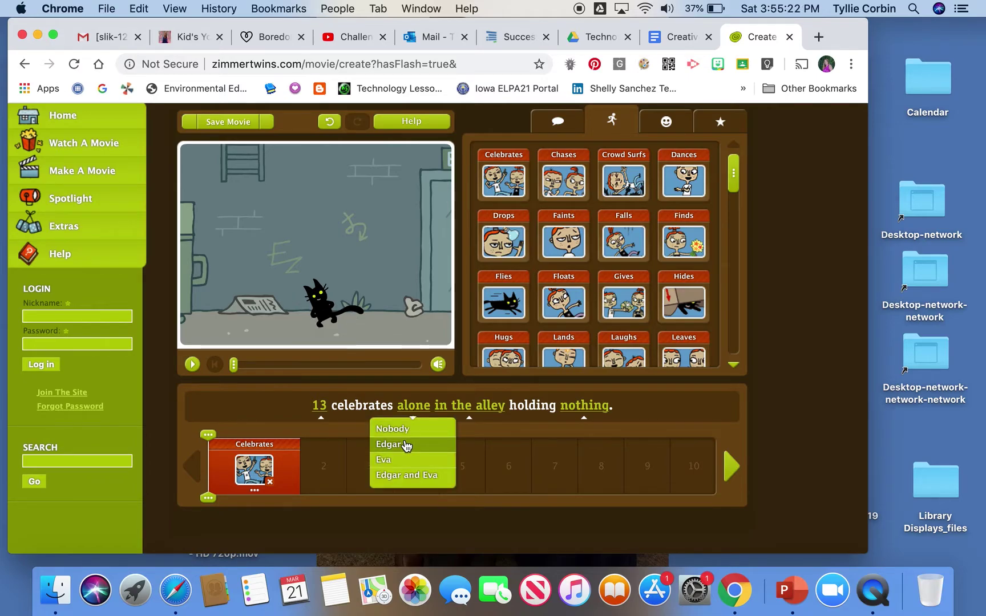
click(406, 477)
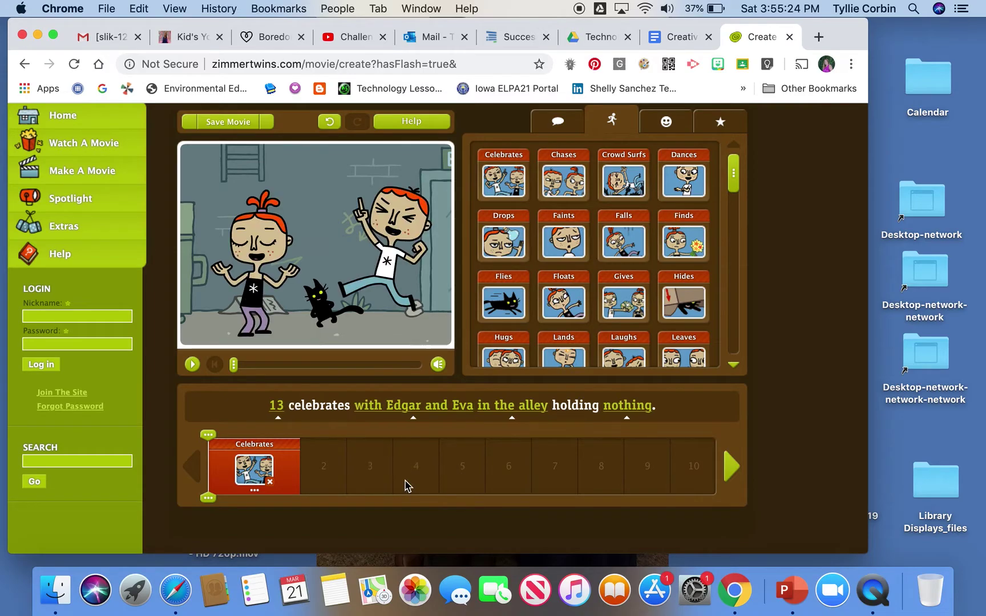
- Set the Celebrates clip's location to Park and the held object to Flowers
click(500, 408)
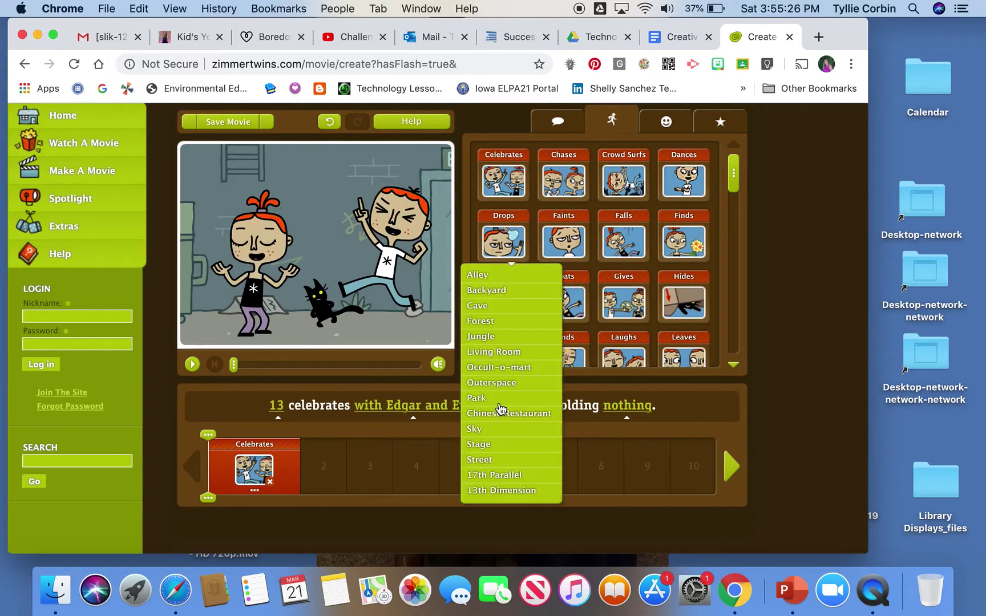
click(494, 398)
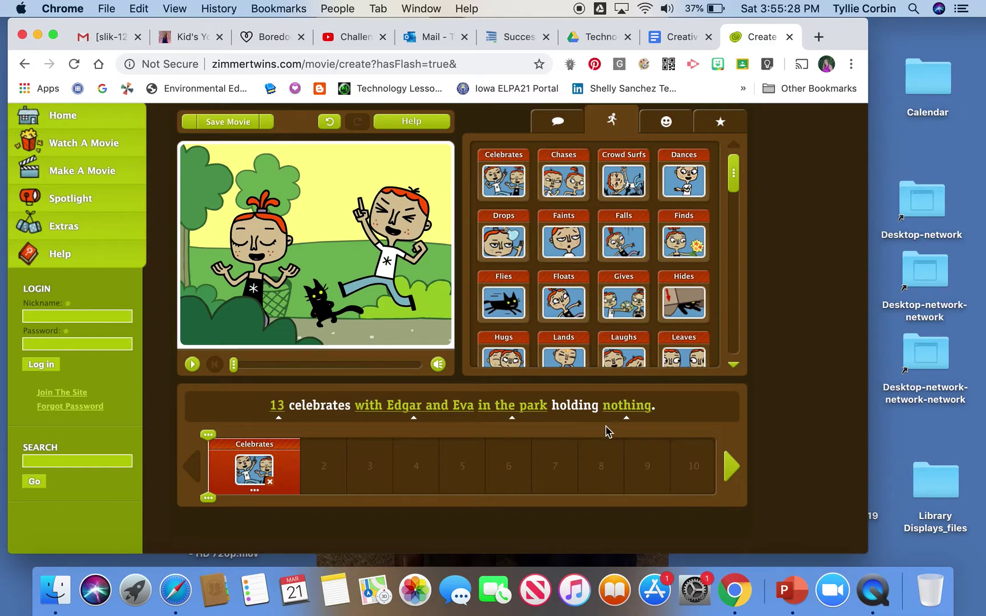
click(623, 407)
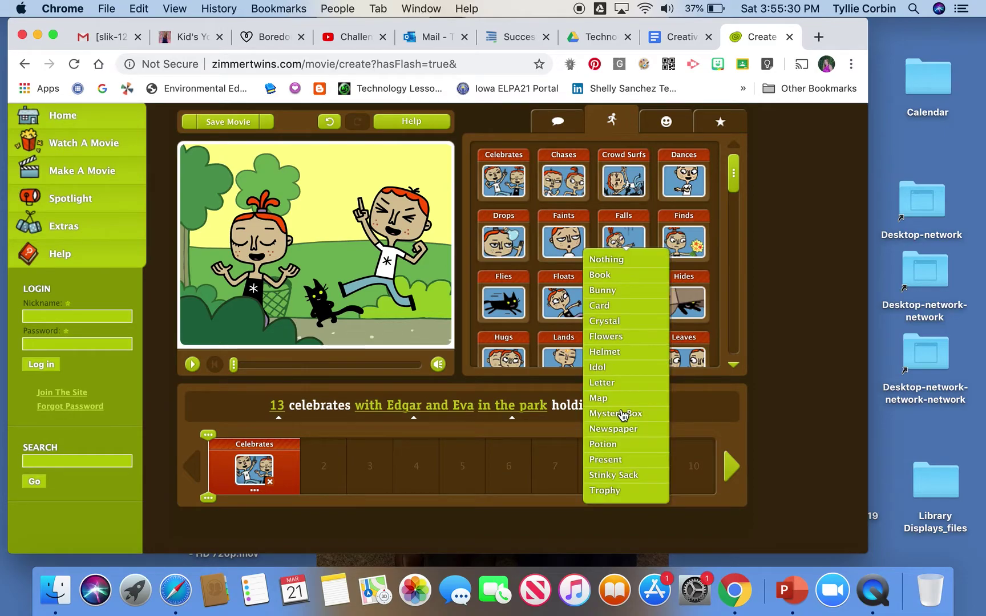
click(598, 336)
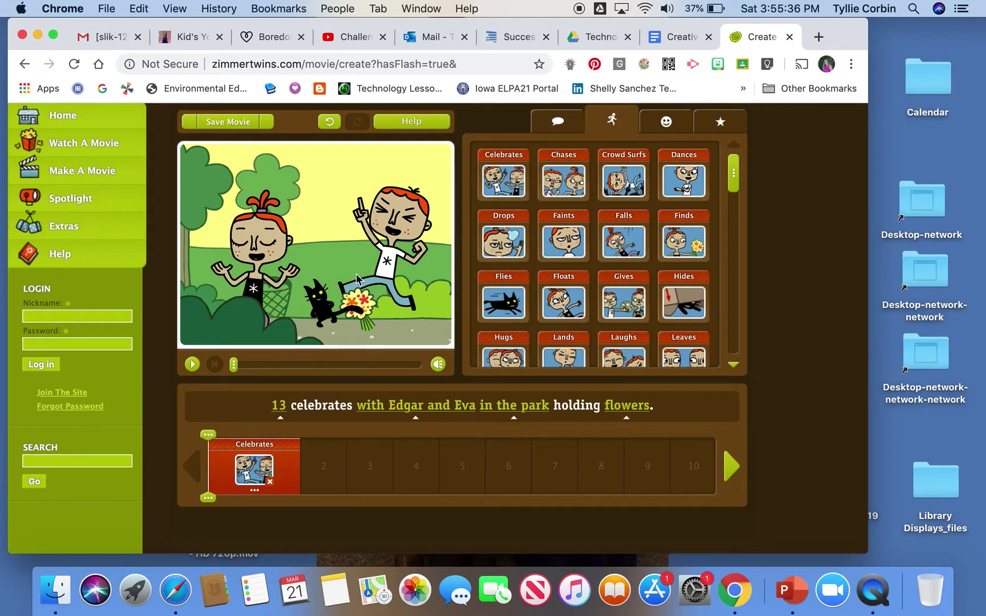
- Add the Plots emotion clip after Celebrates, followed by the Meanwhile transition card
click(667, 132)
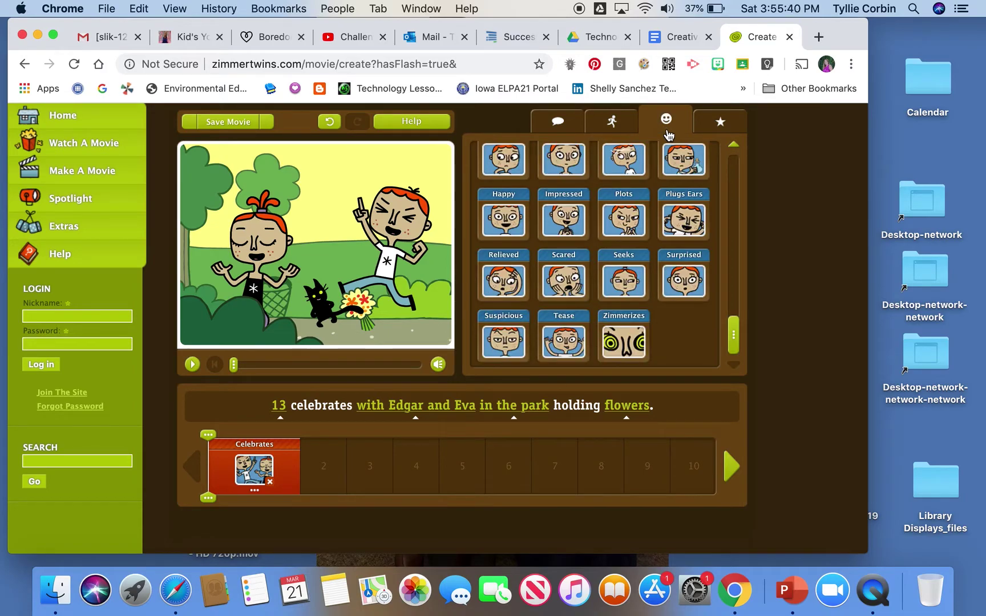
click(632, 223)
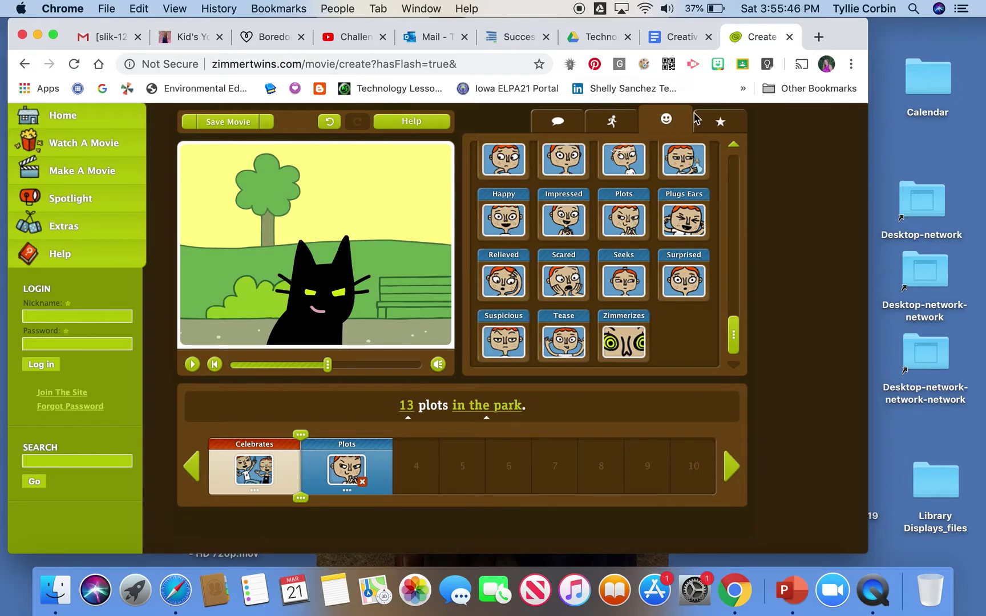
click(716, 125)
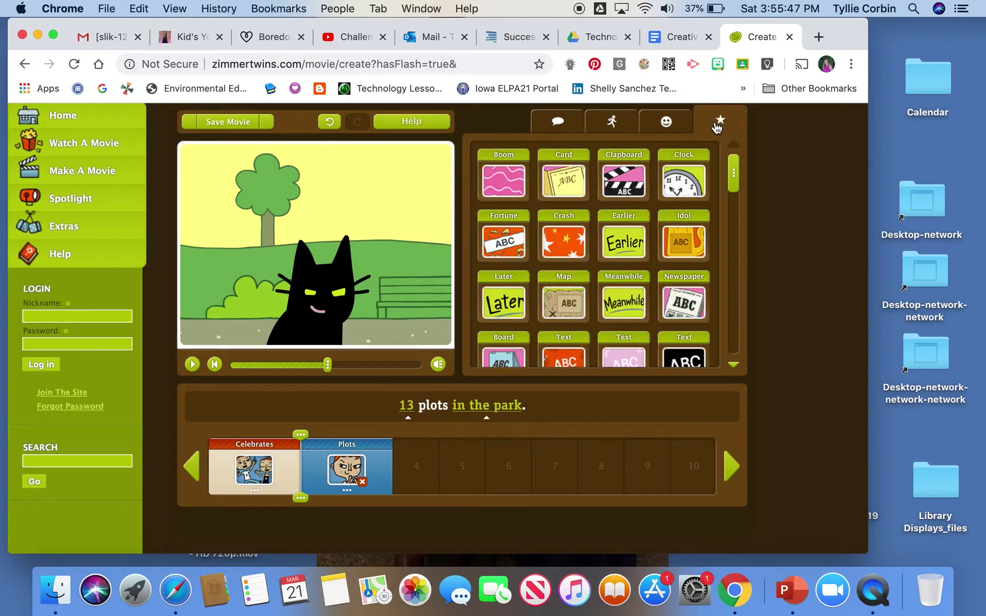
click(633, 303)
- Add the Chases action clip to the timeline after the Meanwhile card
click(613, 122)
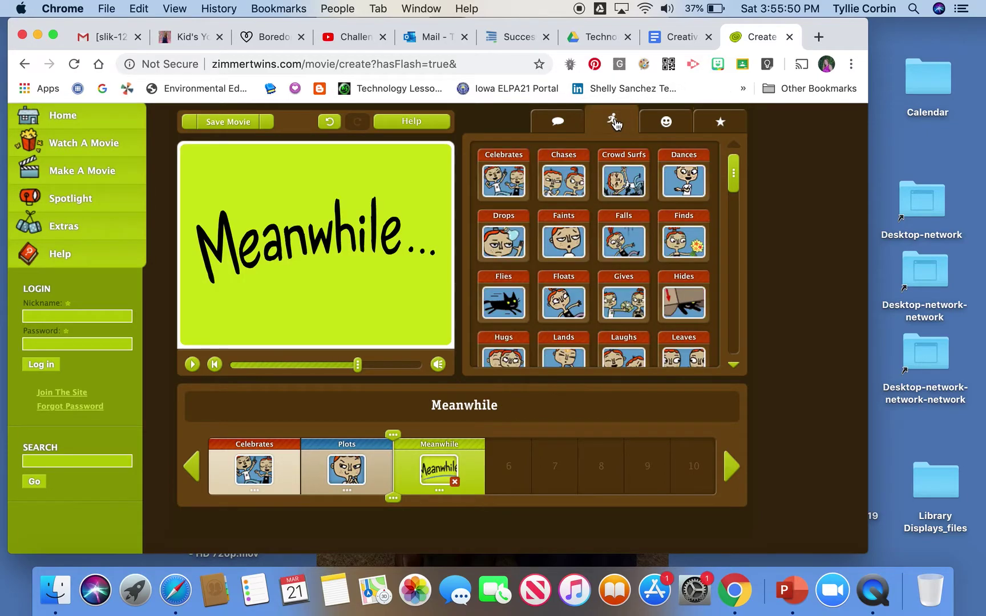
click(559, 172)
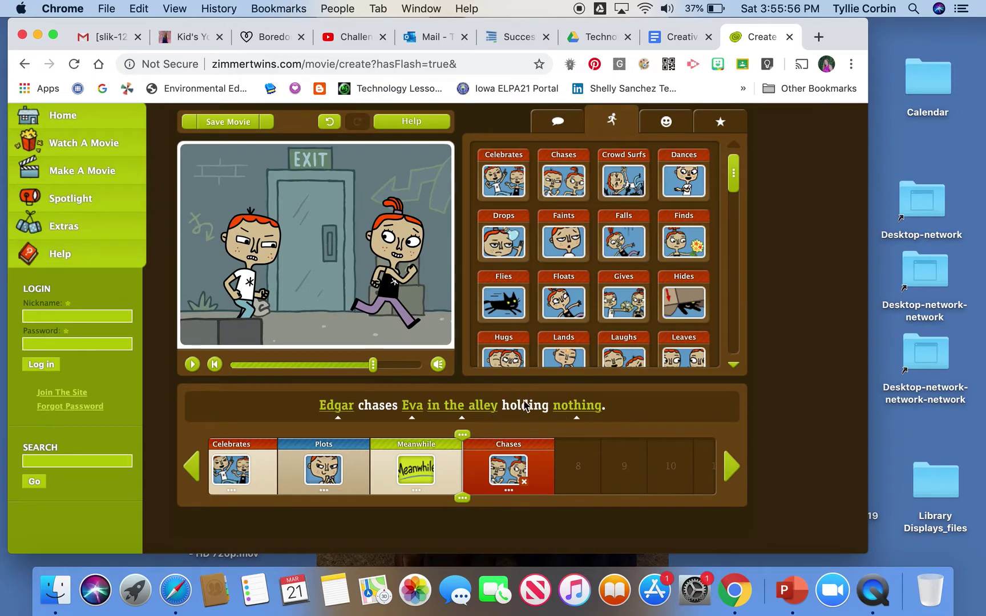
scroll(655, 324, down, 2)
scroll(654, 324, up, 4)
scroll(654, 324, down, 2)
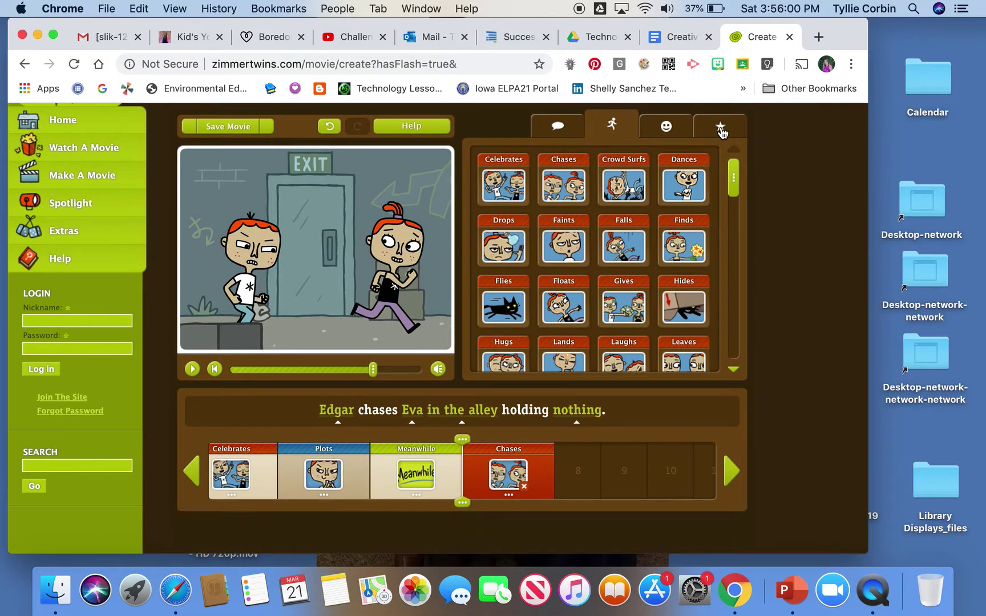
- Add the red Text card after the Chases clip and write "Eva learned that Edgar stole her phone!" on it
click(722, 132)
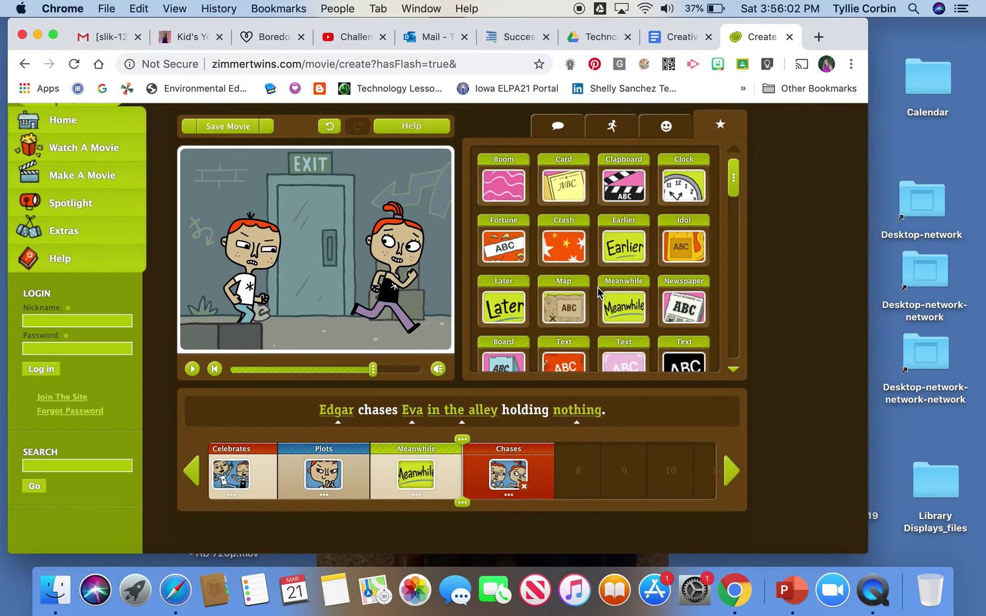
scroll(599, 293, down, 1)
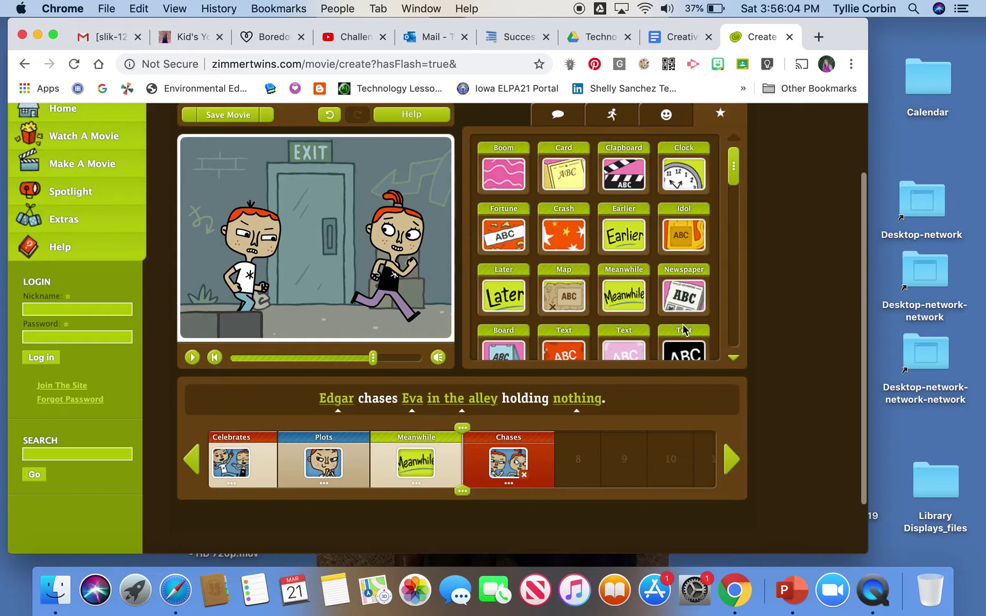
click(734, 360)
click(734, 360)
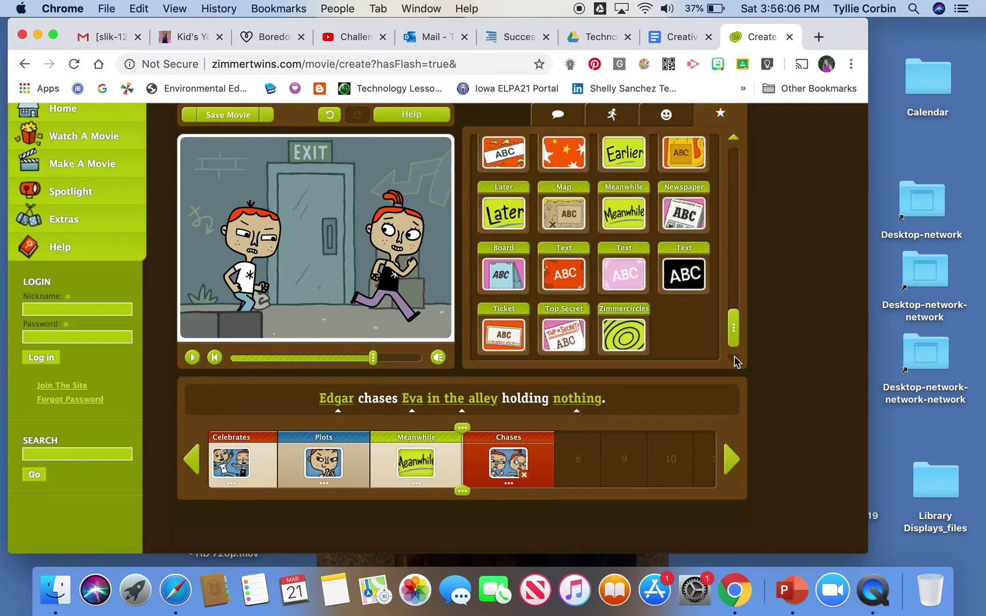
click(570, 279)
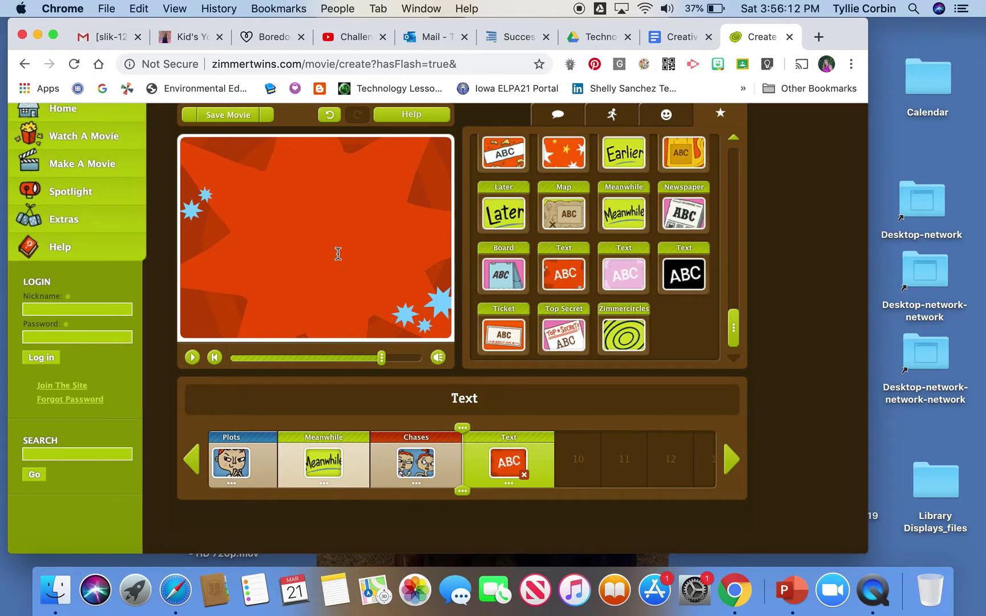
click(335, 222)
text(Eva learned)
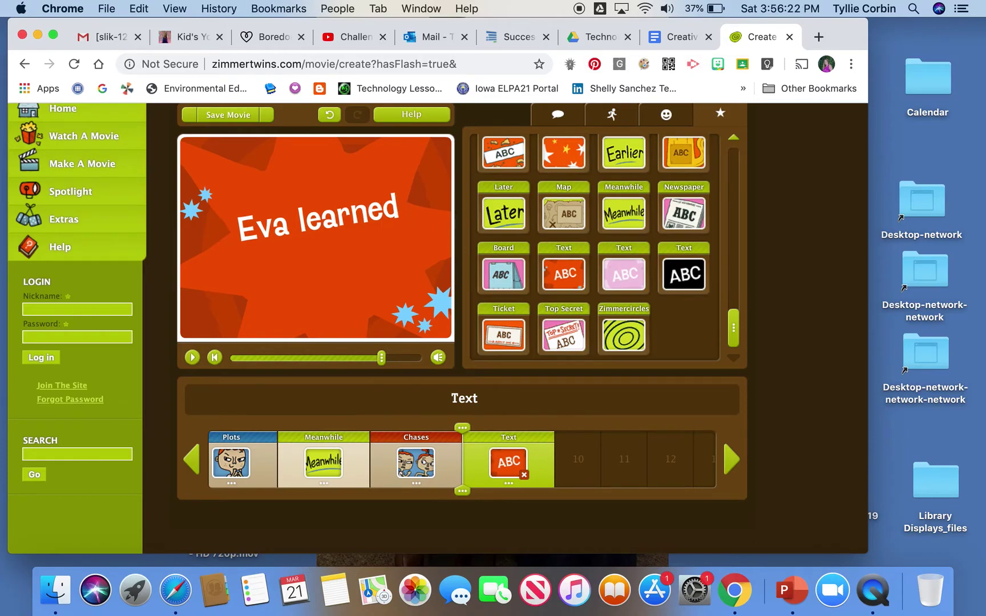
text( that Edgar stole her ph)
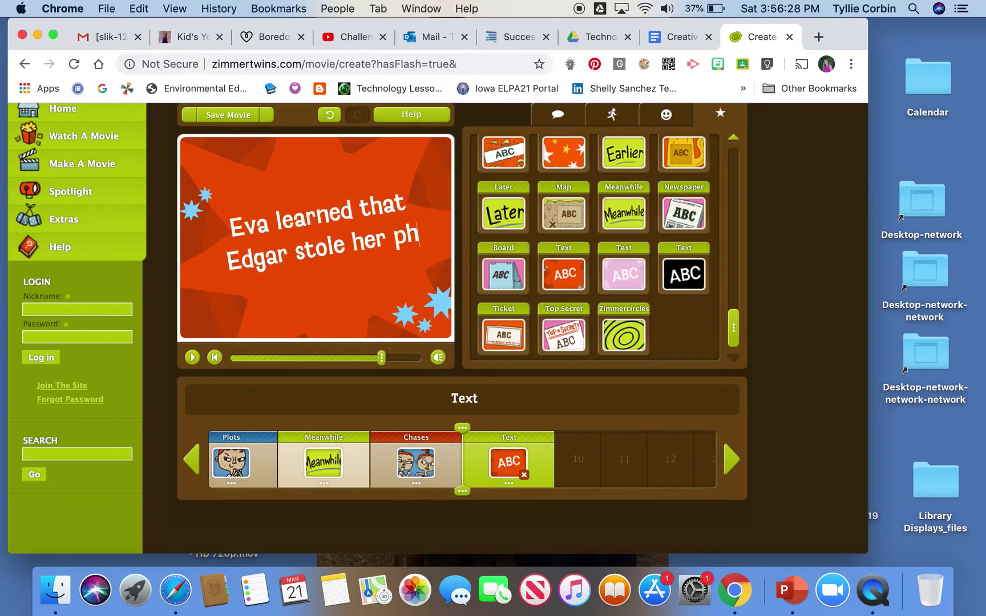
text(one!)
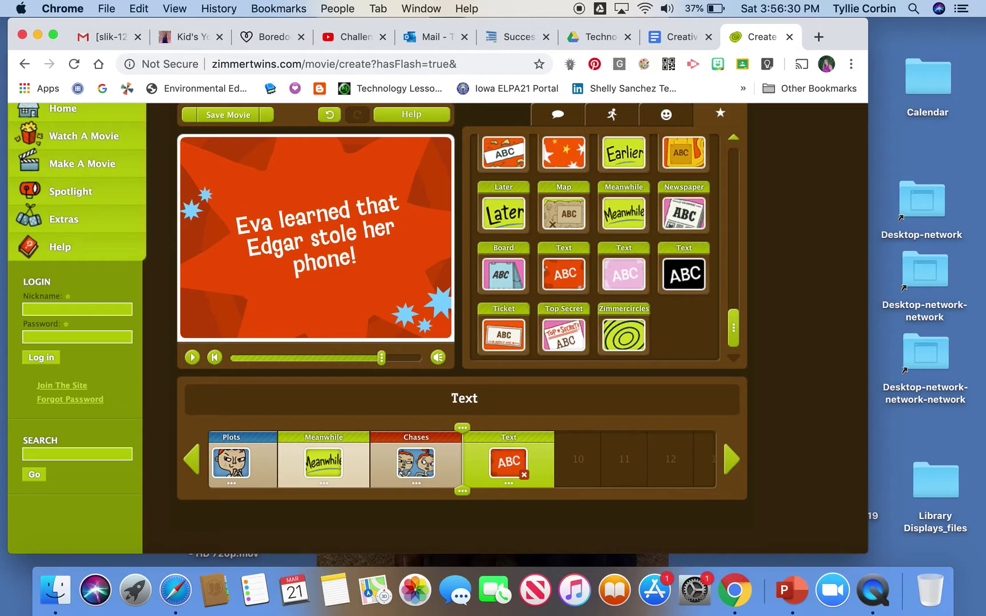
- Play the movie from the Plots clip to preview it, and return to the Chases clip on the timeline
click(216, 461)
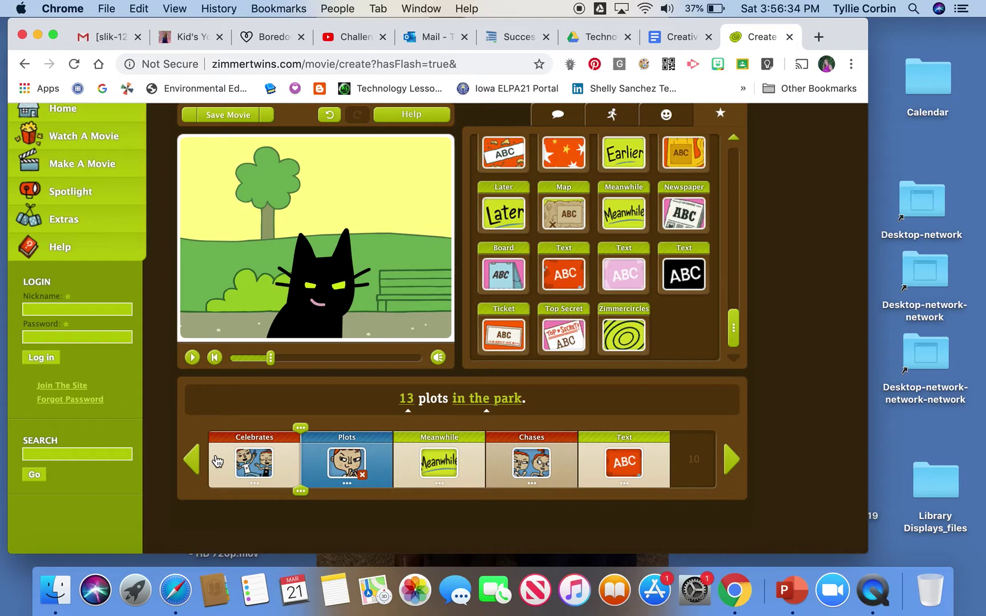
click(192, 359)
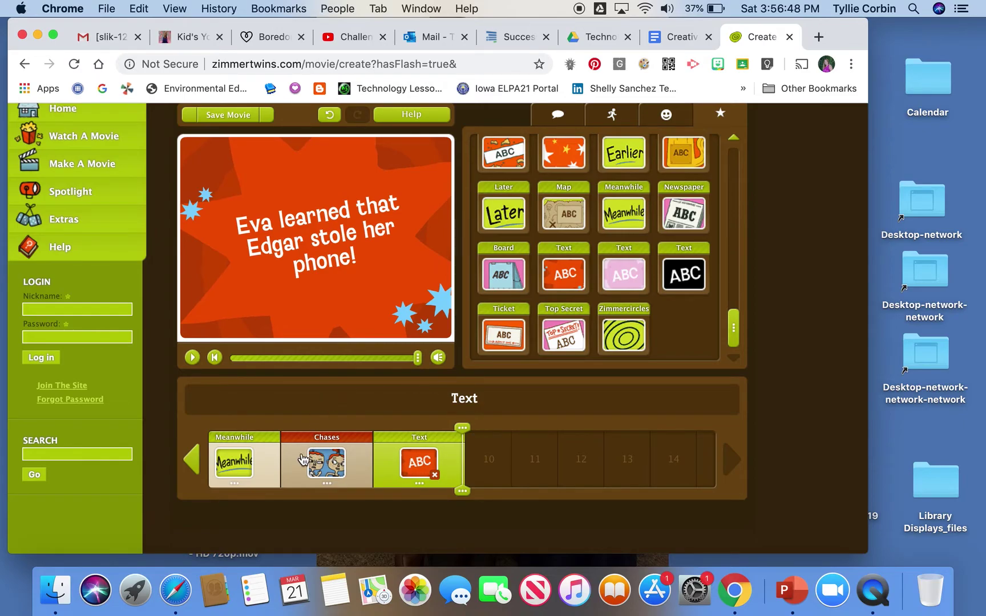
click(335, 465)
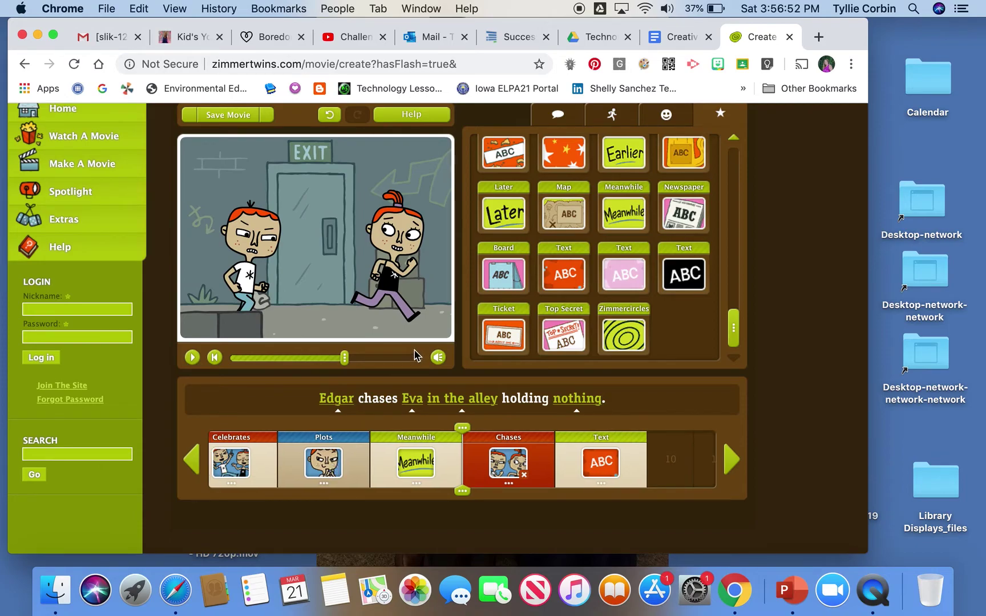
scroll(415, 356, up, 2)
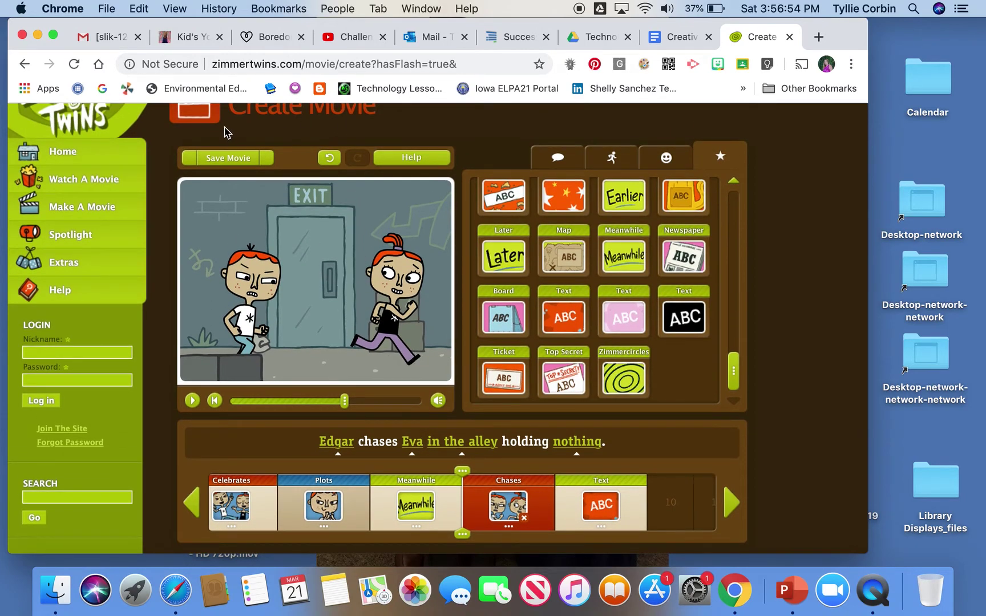